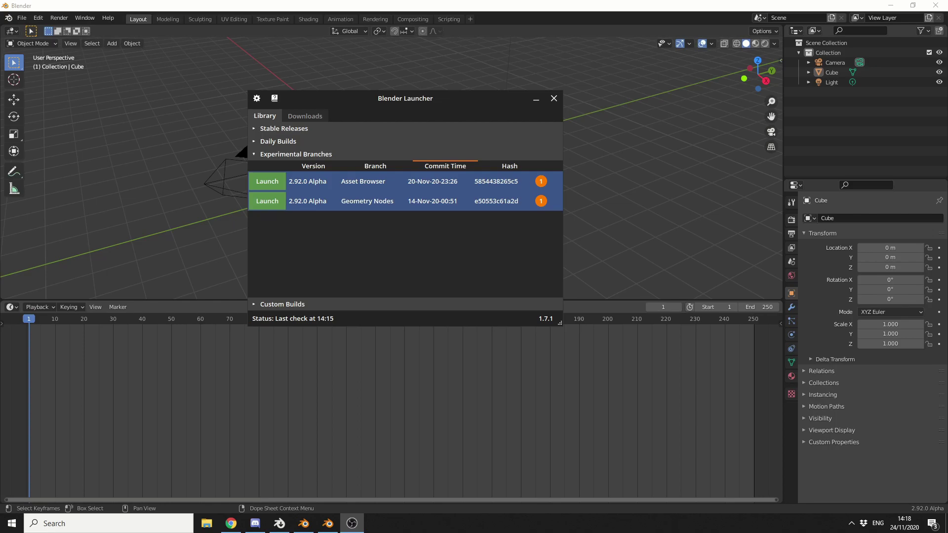
Bring the Blender 2.92.0 Alpha Asset Browser window to the front
click(120, 241)
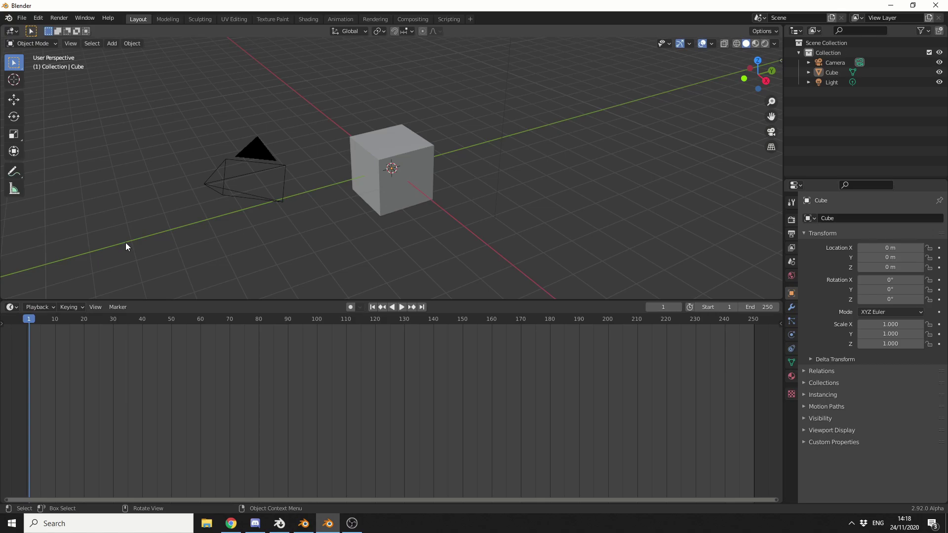
Switch the lower timeline area to the Asset Browser editor
click(12, 307)
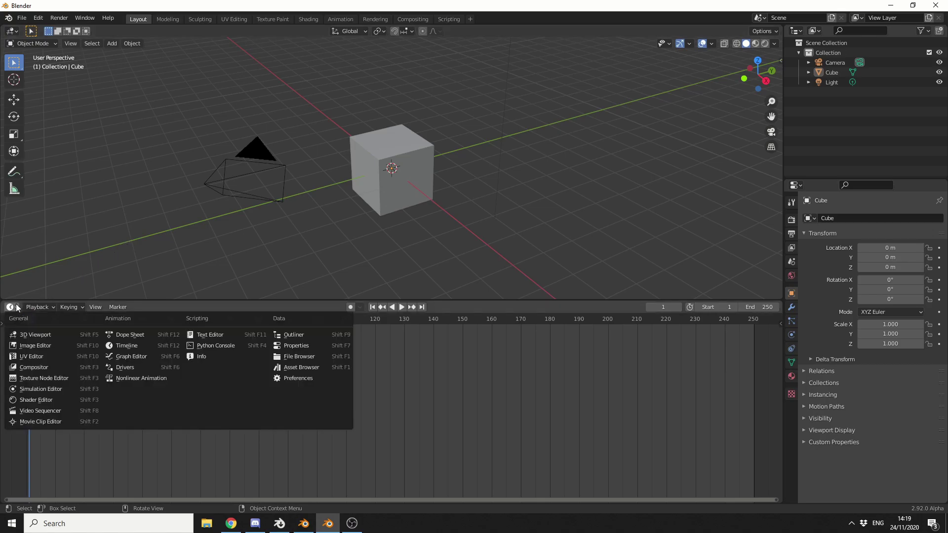
click(310, 367)
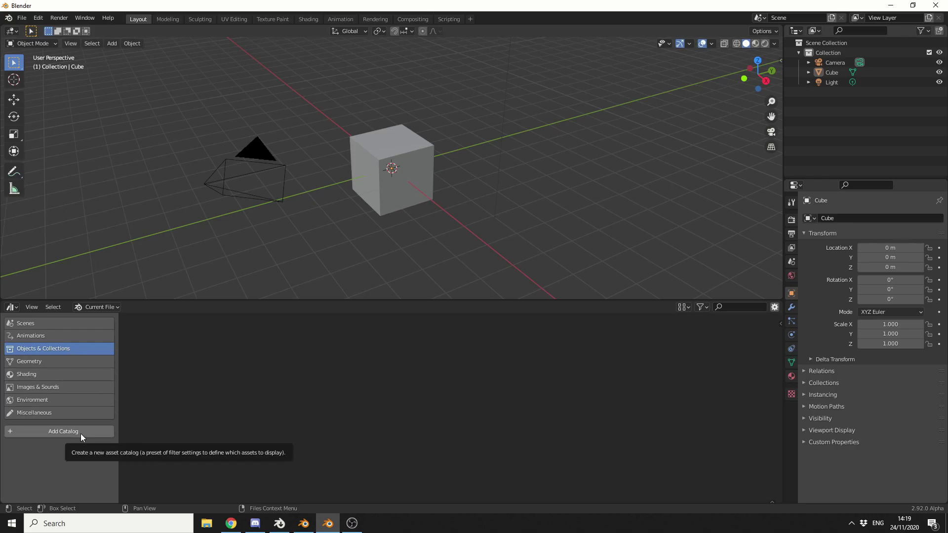
Mark the default Cube as an asset using the Outliner's ID Data > Make Asset
click(381, 200)
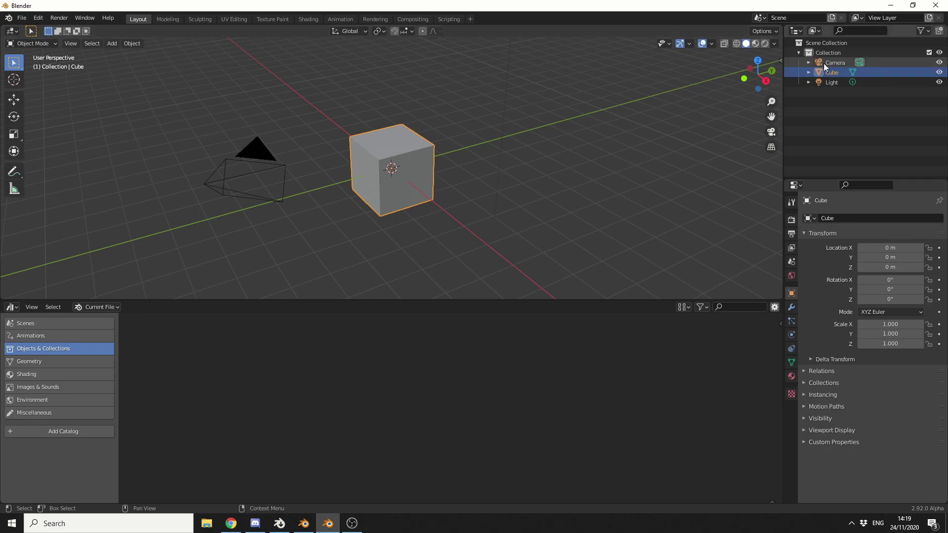
right_click(835, 77)
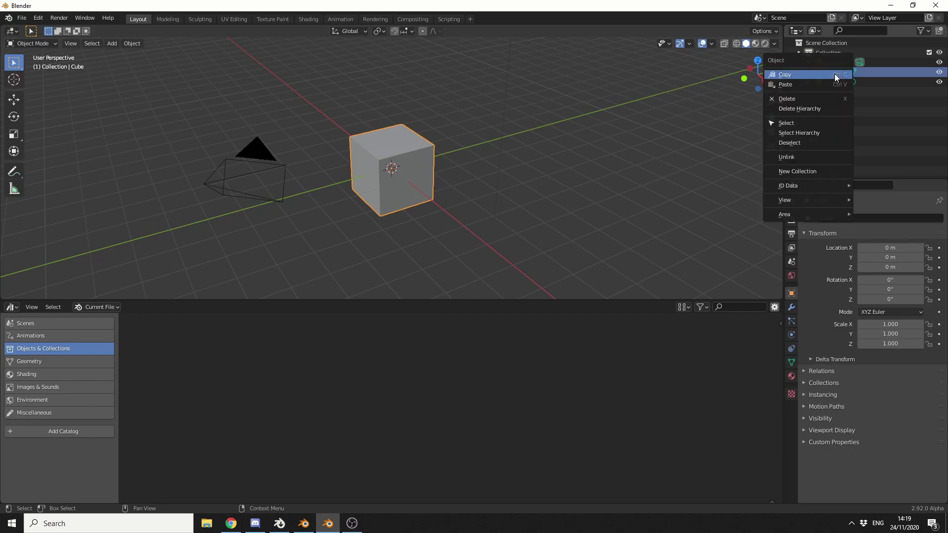
mouse_move(805, 188)
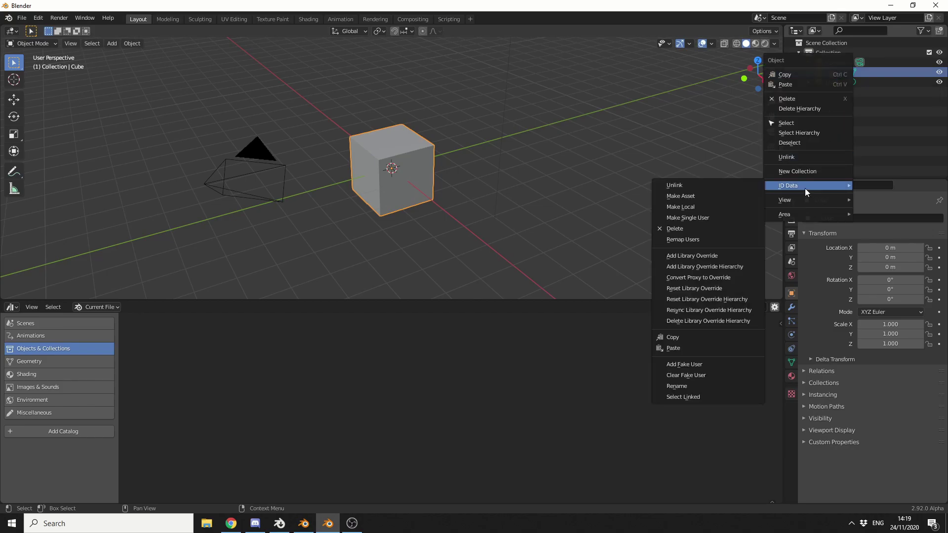
click(693, 199)
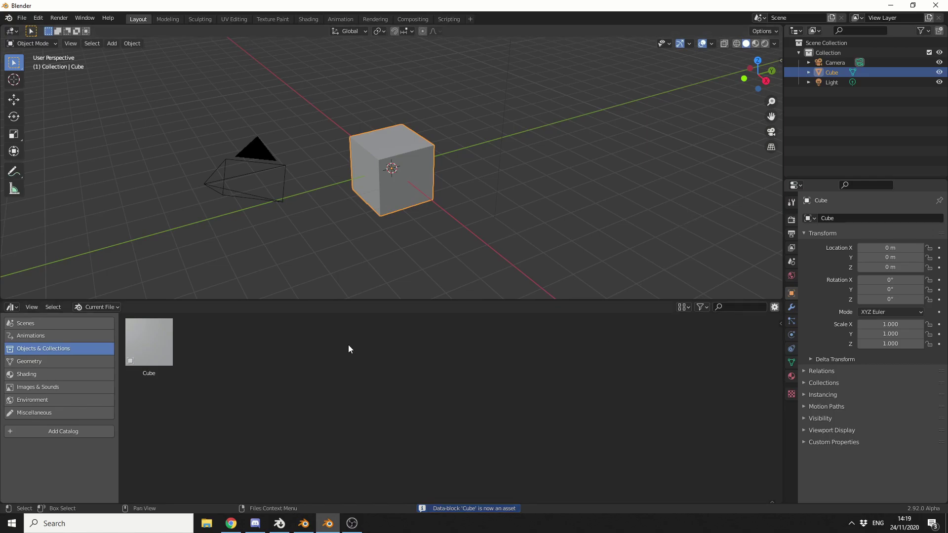
middle_drag(257, 247, 58, 79)
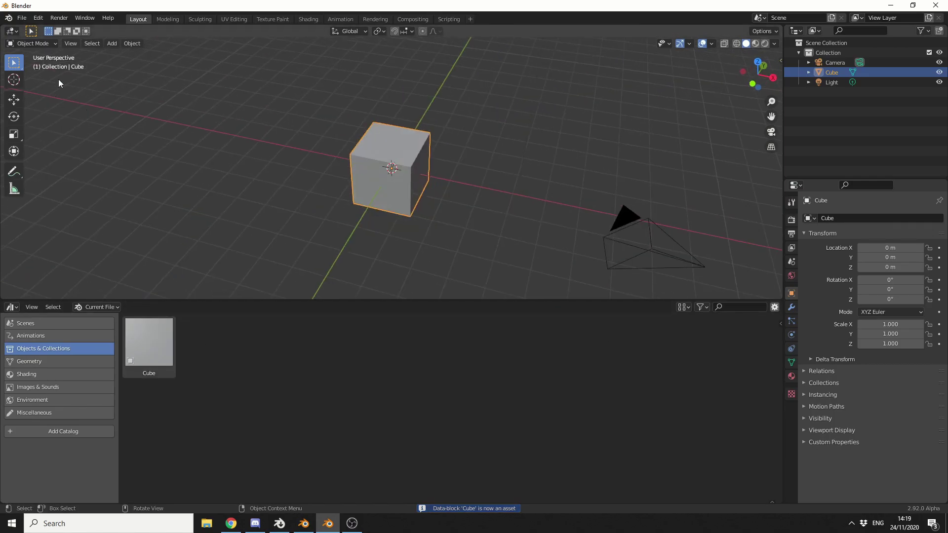
Add a Suzanne monkey mesh and move it along X to 3.0661 m beside the cube
click(112, 45)
mouse_move(154, 56)
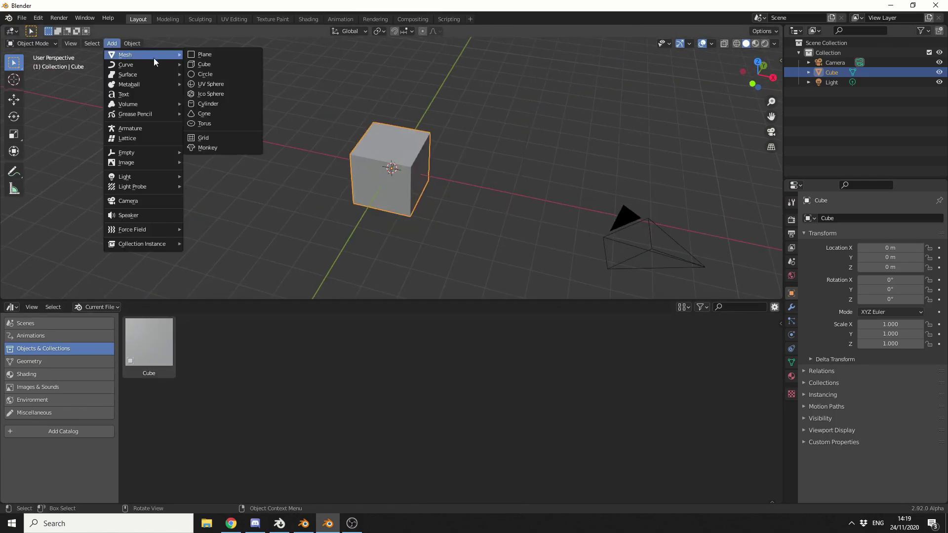
click(207, 148)
click(13, 99)
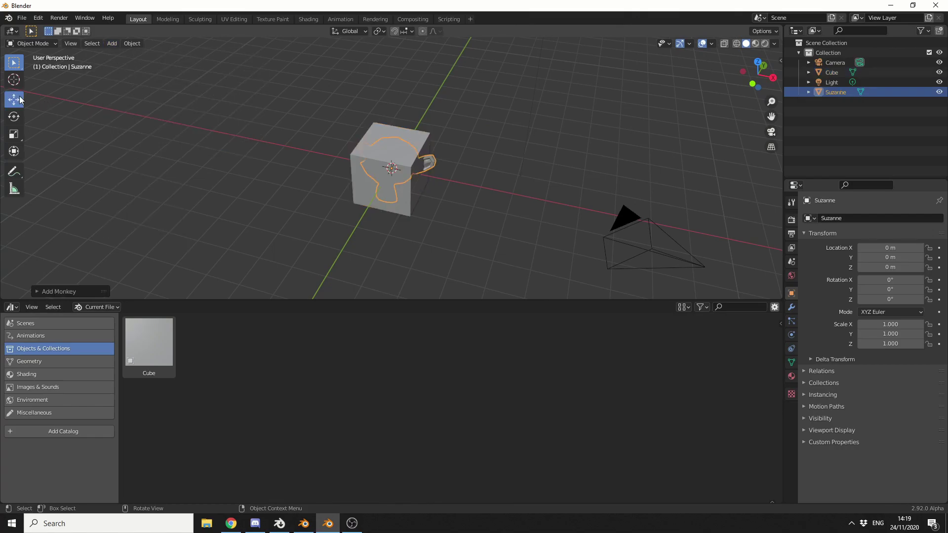
drag(424, 176, 568, 182)
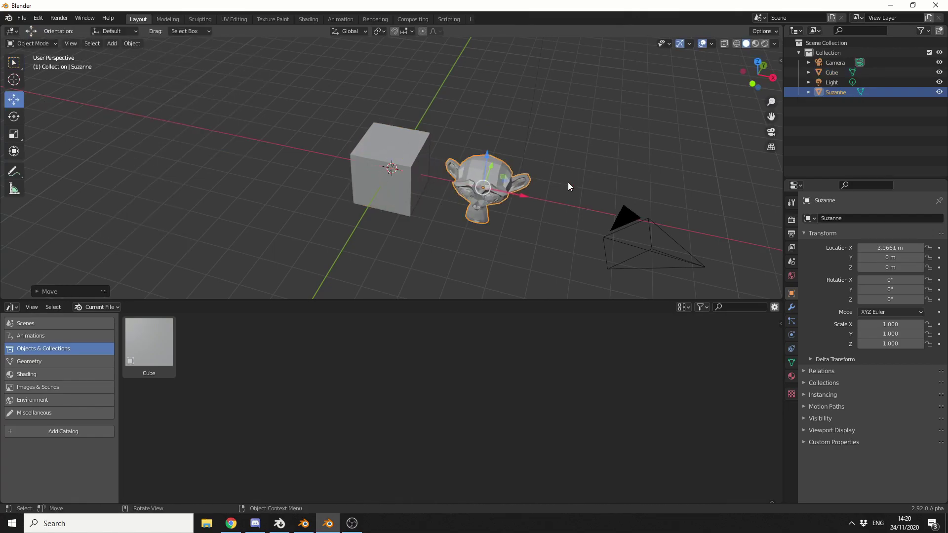
Mark Suzanne as an asset through the Outliner's ID Data menu
right_click(834, 91)
mouse_move(805, 151)
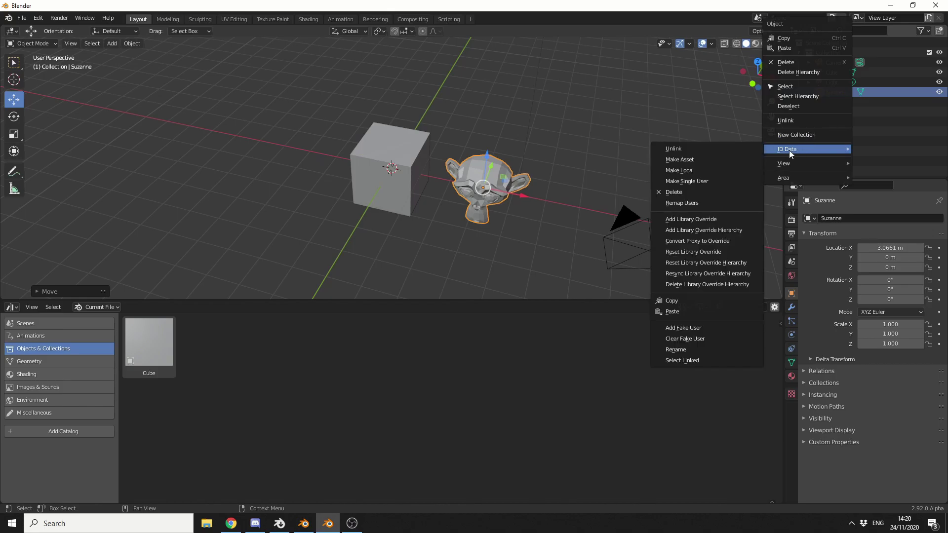
click(709, 160)
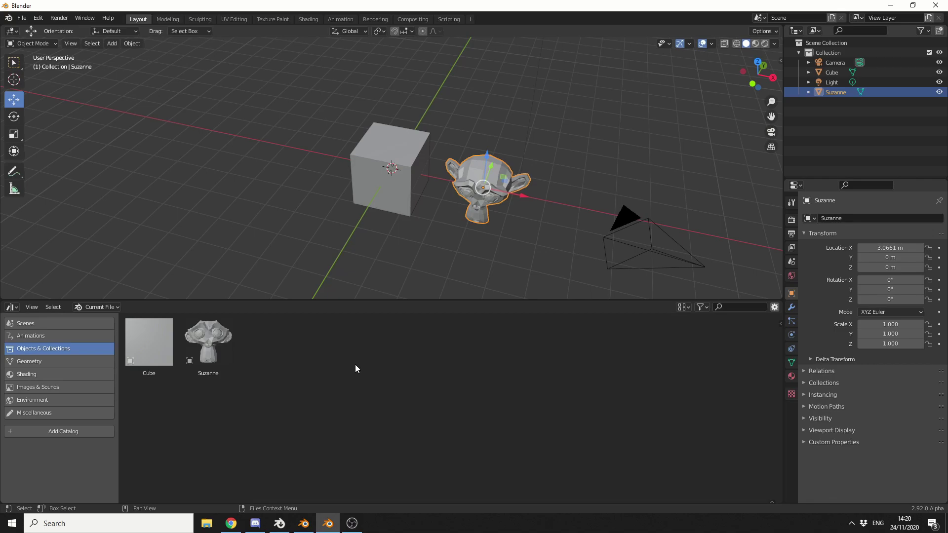
Drag Suzanne and Cube assets into the viewport, the monkey left and the cube right
middle_drag(352, 227, 439, 226)
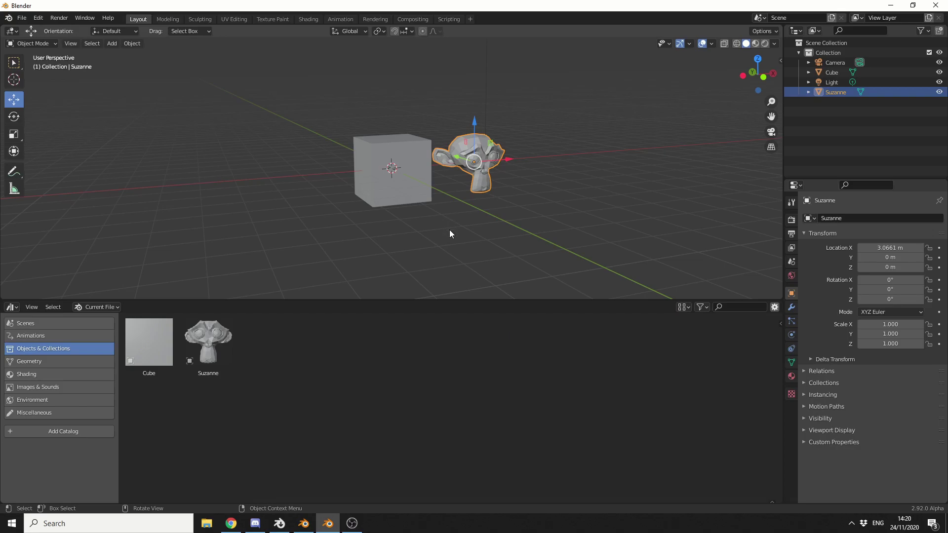
drag(214, 337, 240, 155)
click(161, 333)
drag(161, 332, 558, 180)
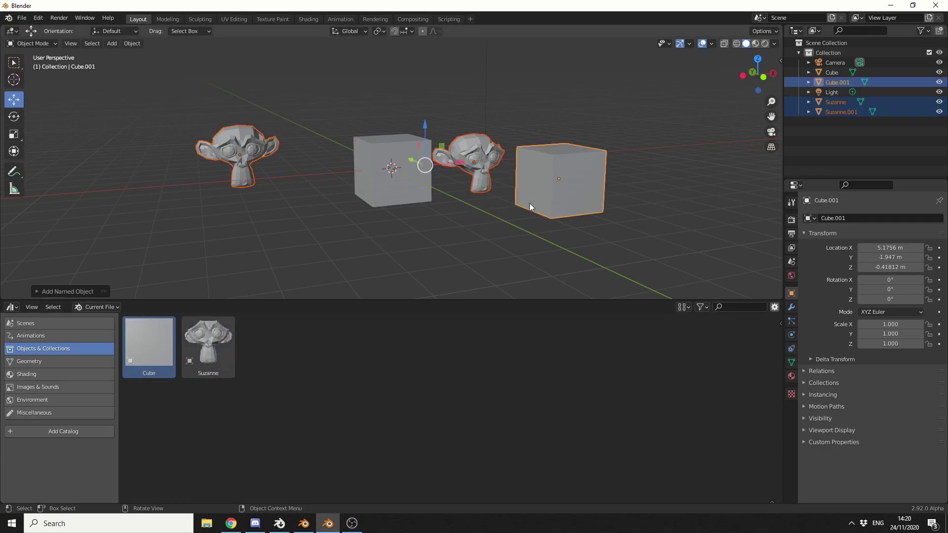
Select Cube.001 and rename its material to 'white'
click(547, 195)
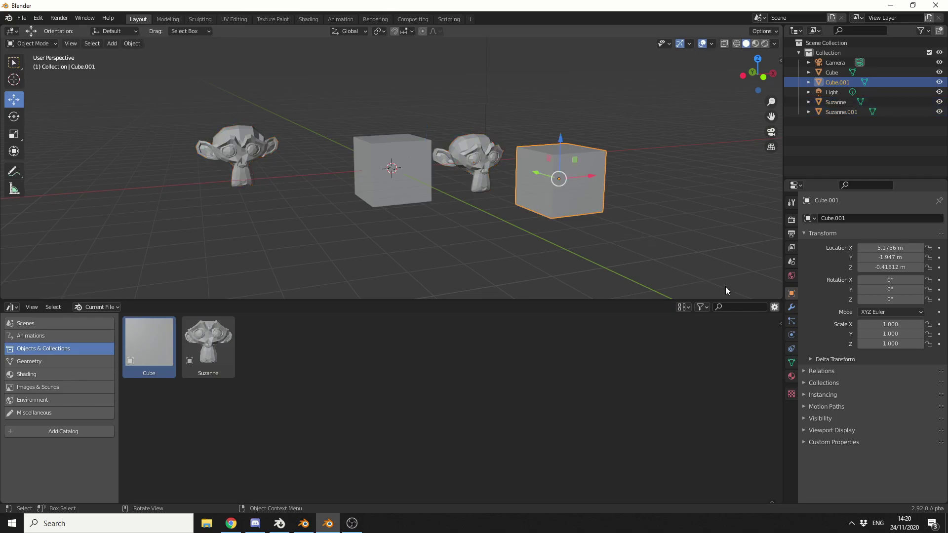
click(792, 377)
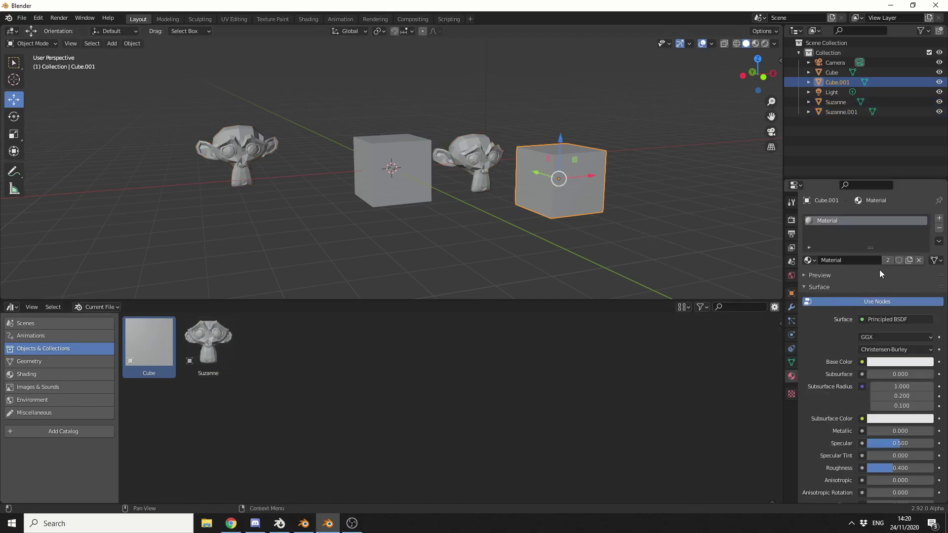
click(861, 257)
text(white)
key(Return)
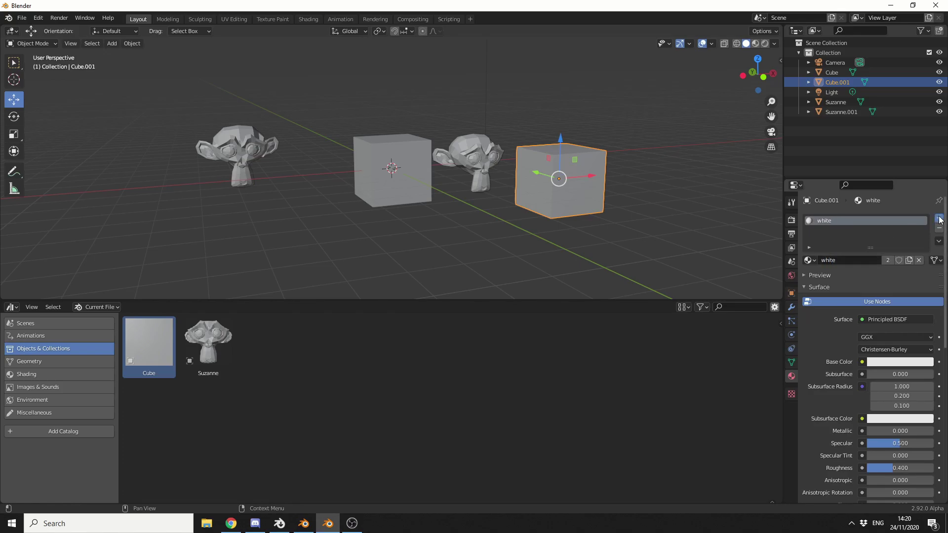
Add a 'black' material with black base colour and a third slot using Red
click(939, 218)
click(859, 280)
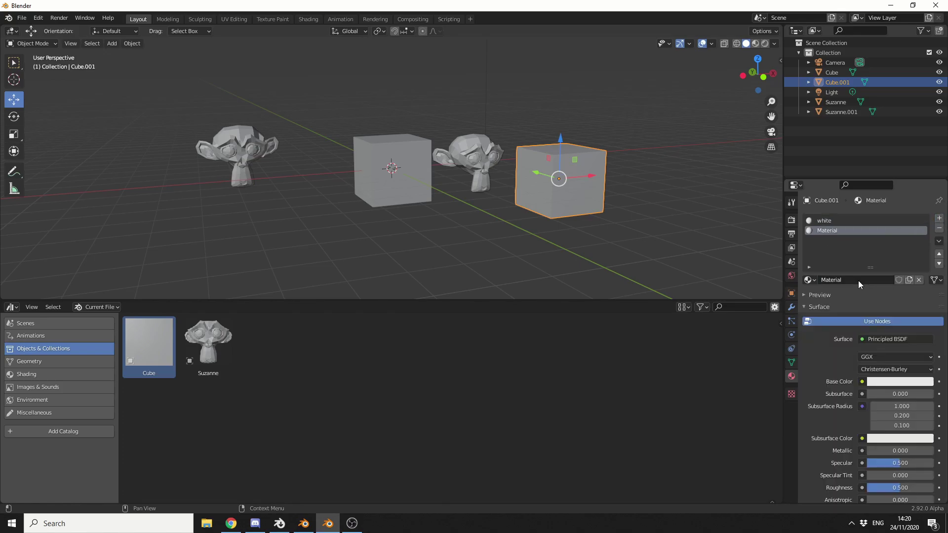
click(859, 280)
text(black)
key(Return)
click(903, 382)
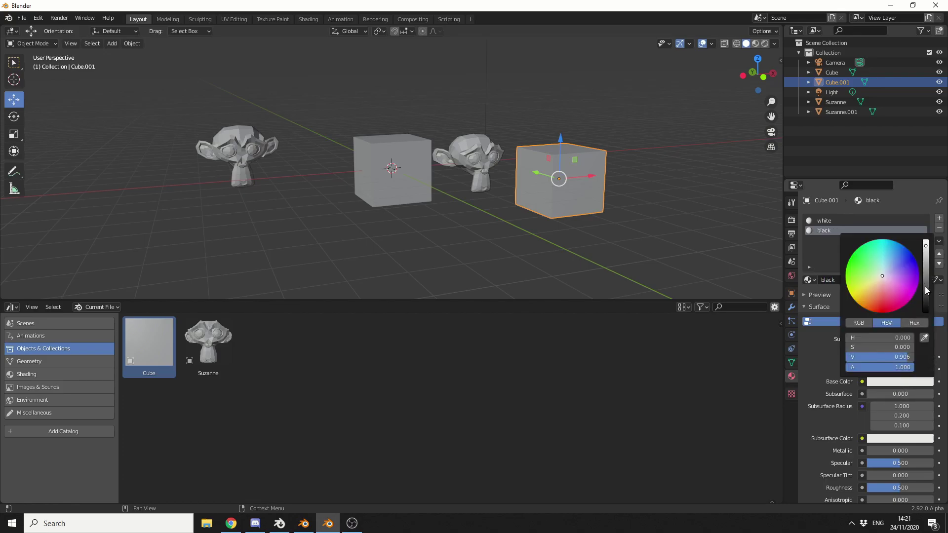
drag(925, 287, 859, 354)
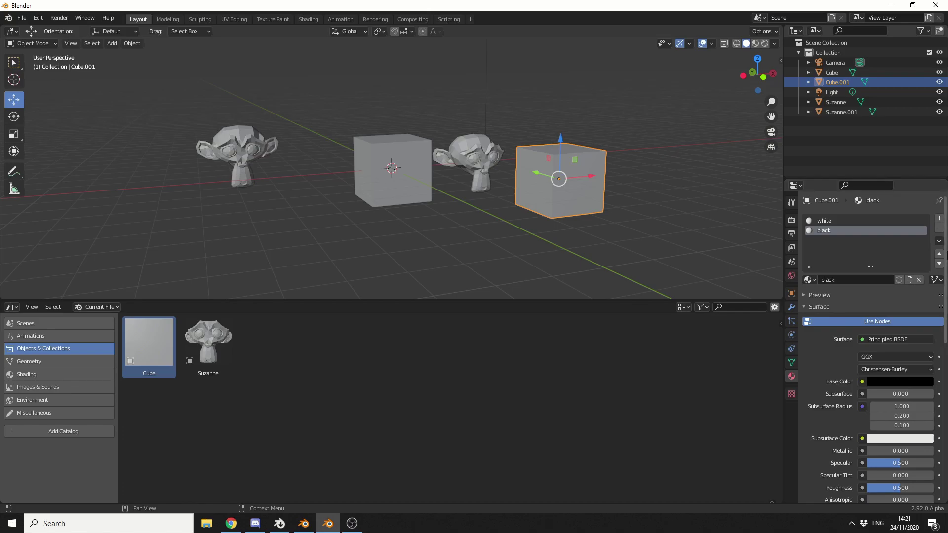
click(939, 218)
click(854, 282)
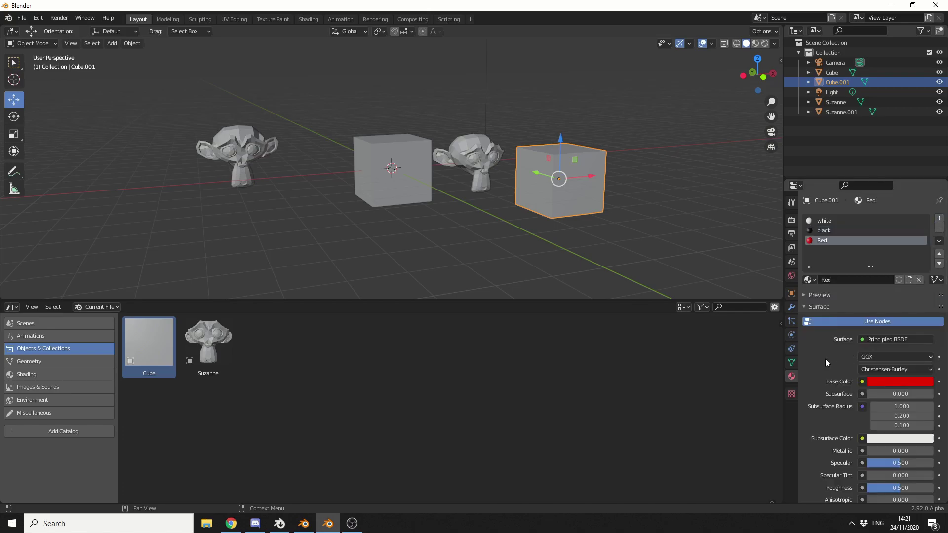
Mark Cube.001's white, black and Red materials as assets from the Outliner
click(809, 82)
click(819, 92)
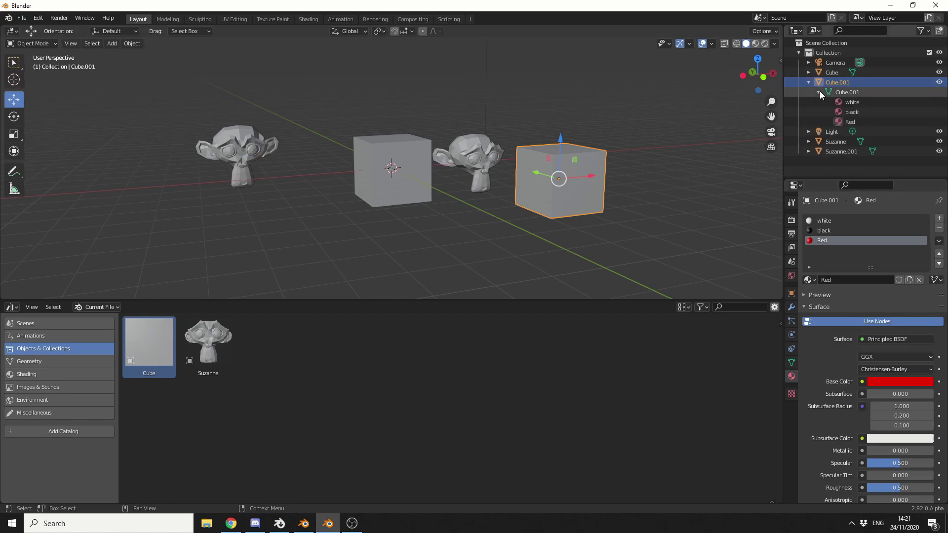
click(849, 103)
right_click(853, 101)
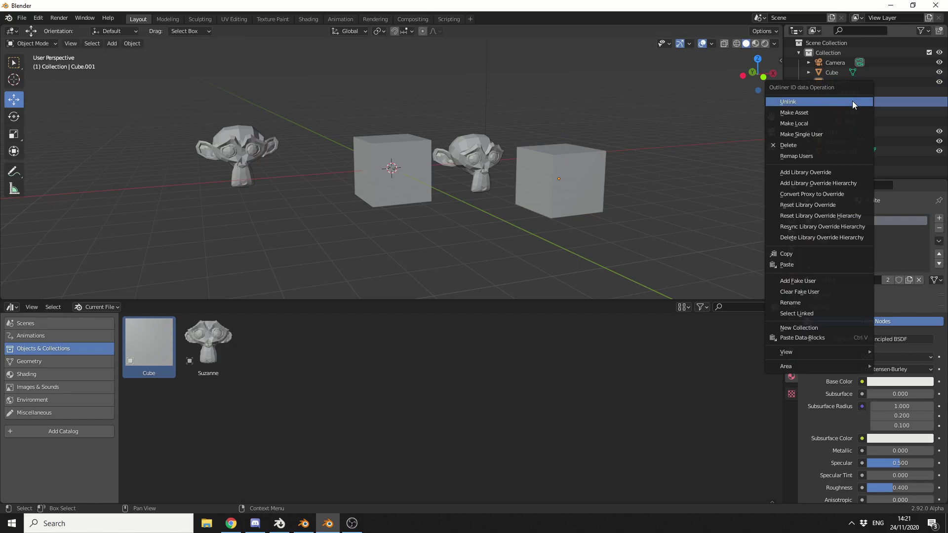
click(844, 109)
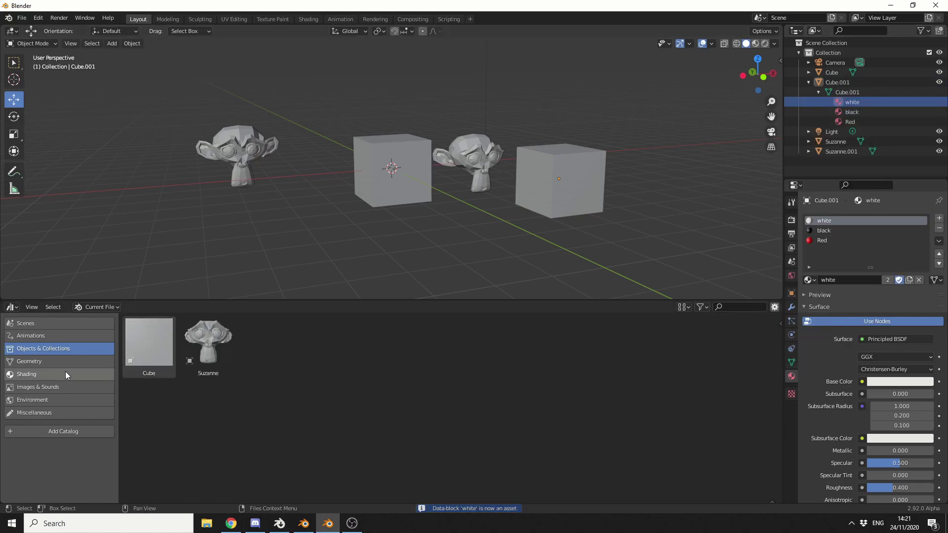
click(68, 374)
click(850, 110)
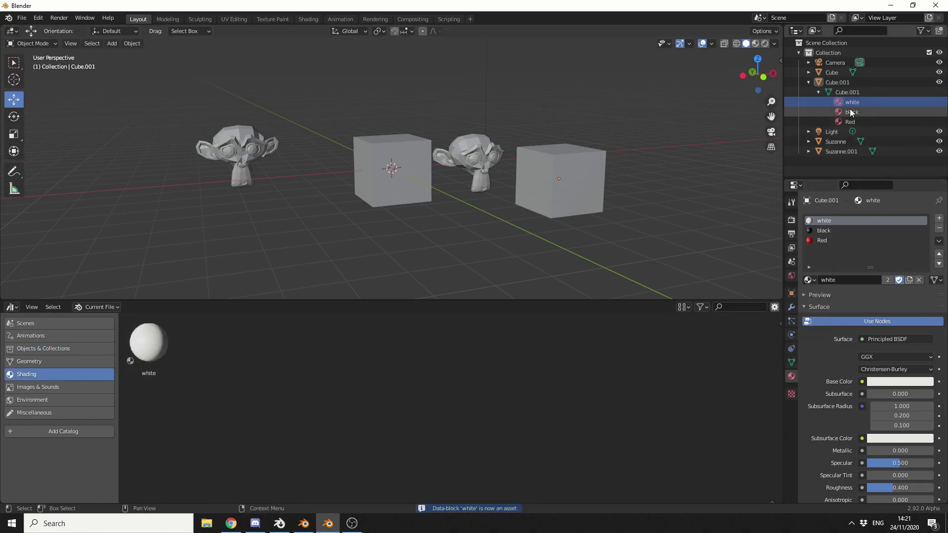
right_click(850, 110)
click(845, 112)
click(849, 122)
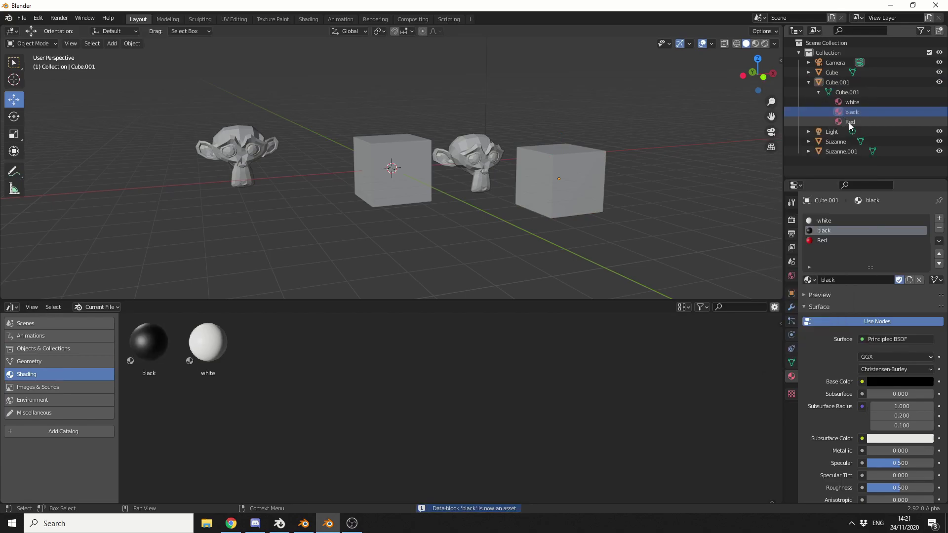
right_click(848, 122)
click(848, 122)
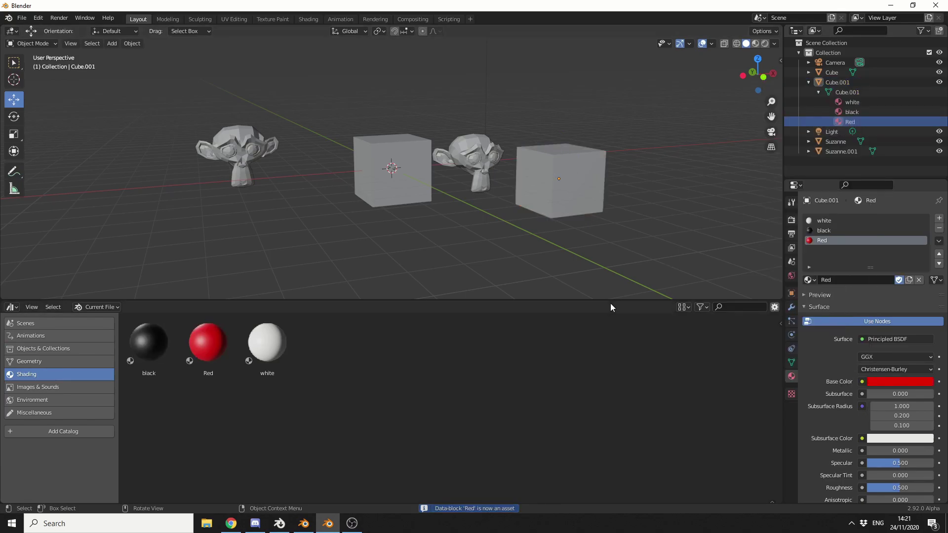
Drop Red onto both Suzannes in Material Preview, trying black on the cube then restoring white
drag(185, 343, 240, 162)
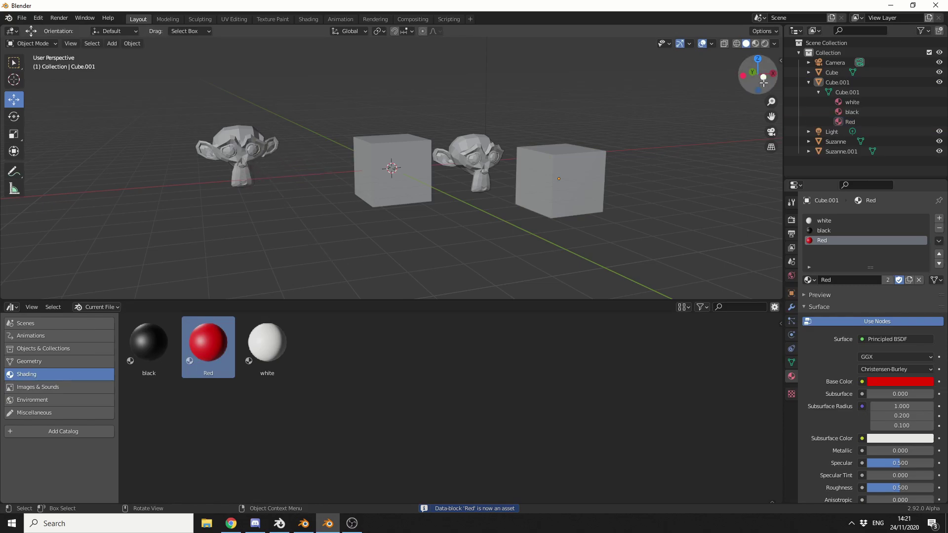
click(755, 44)
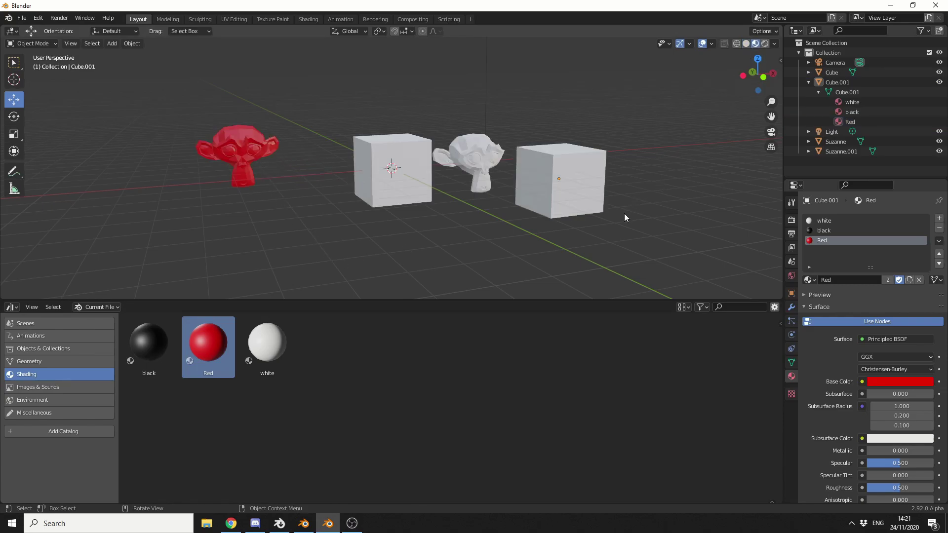
click(159, 354)
drag(159, 354, 388, 195)
drag(213, 343, 472, 161)
drag(268, 346, 399, 168)
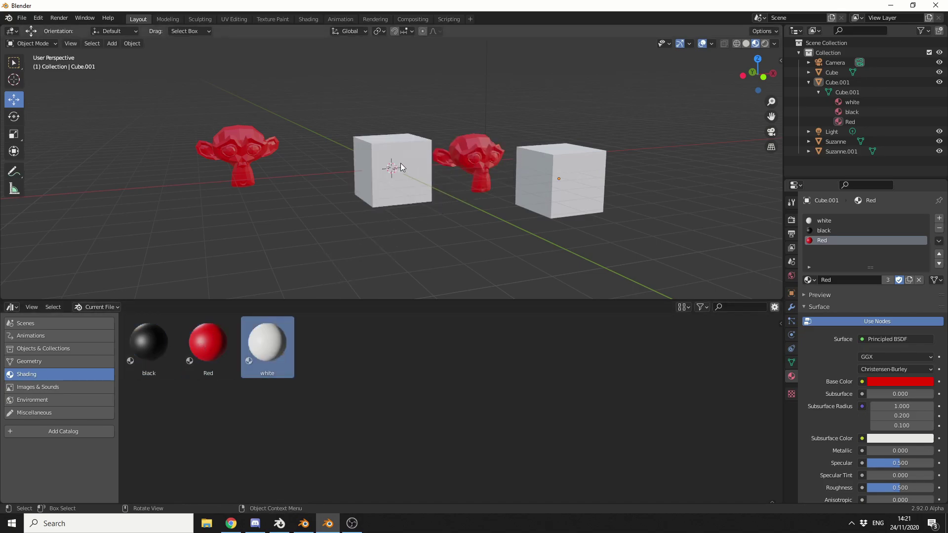